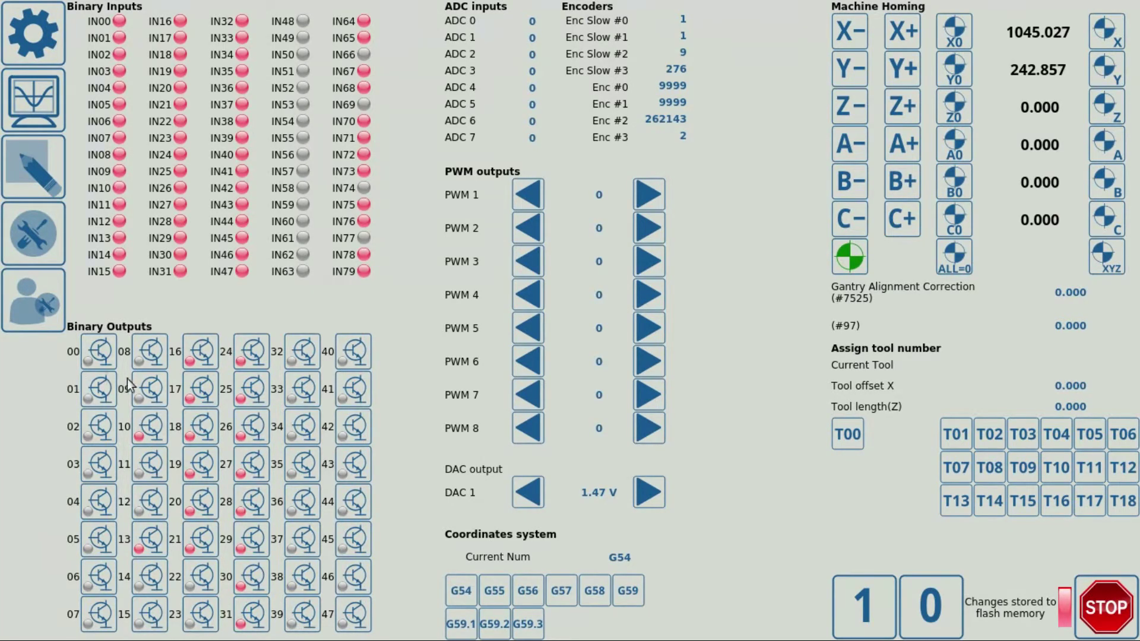
Toggle binary output 10 on and back off, then switch binary output 11 on.
left_click(149, 440)
left_click(151, 431)
left_click(158, 469)
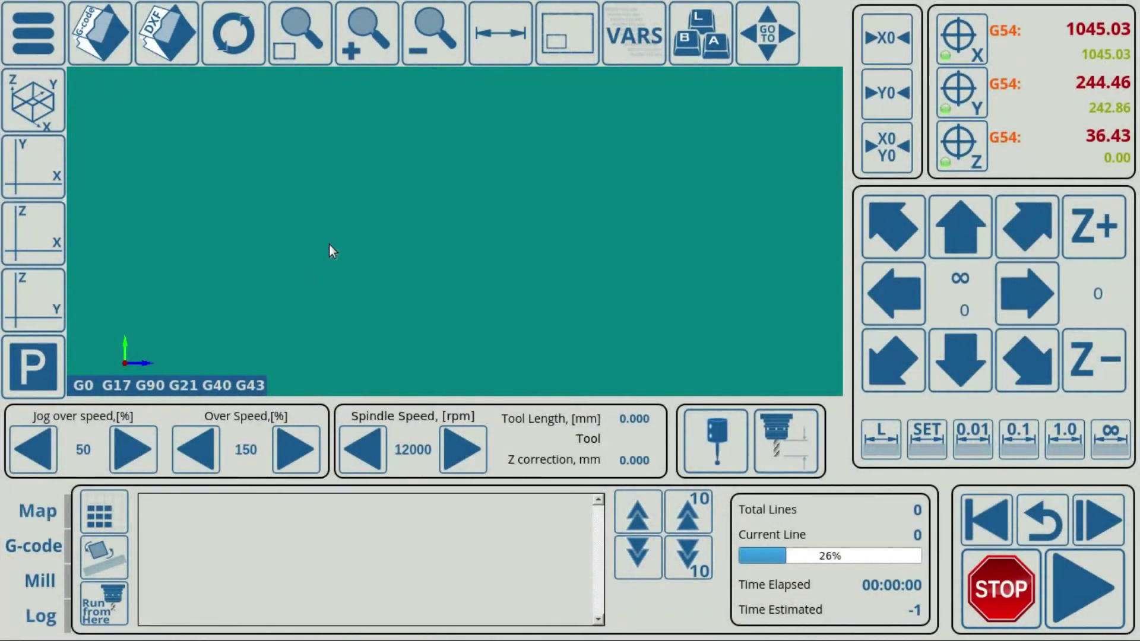
Open the Diagnostics Window from the main menu.
left_click(16, 53)
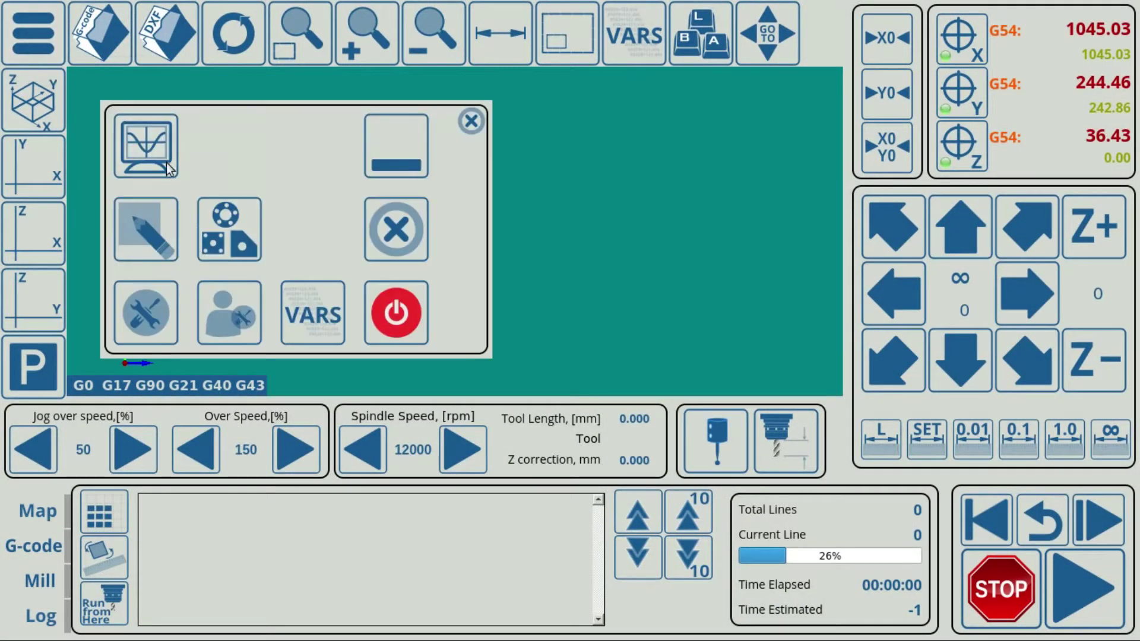
left_click(147, 145)
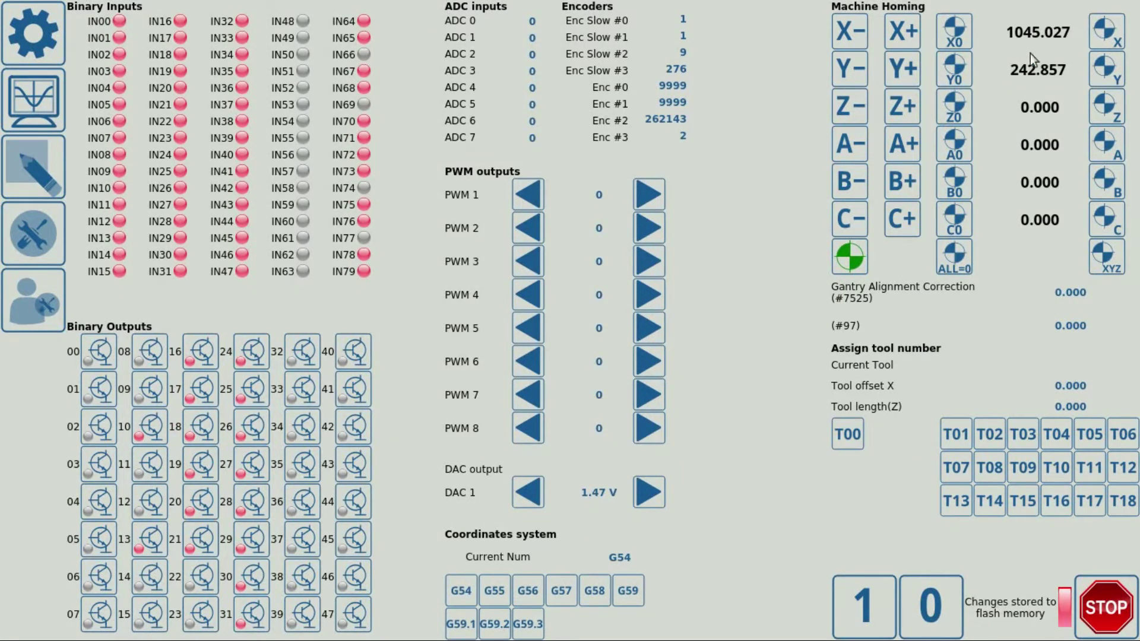
Leave Diagnostics and open the PLC > Software PLC configuration page.
left_click(40, 44)
left_click(140, 319)
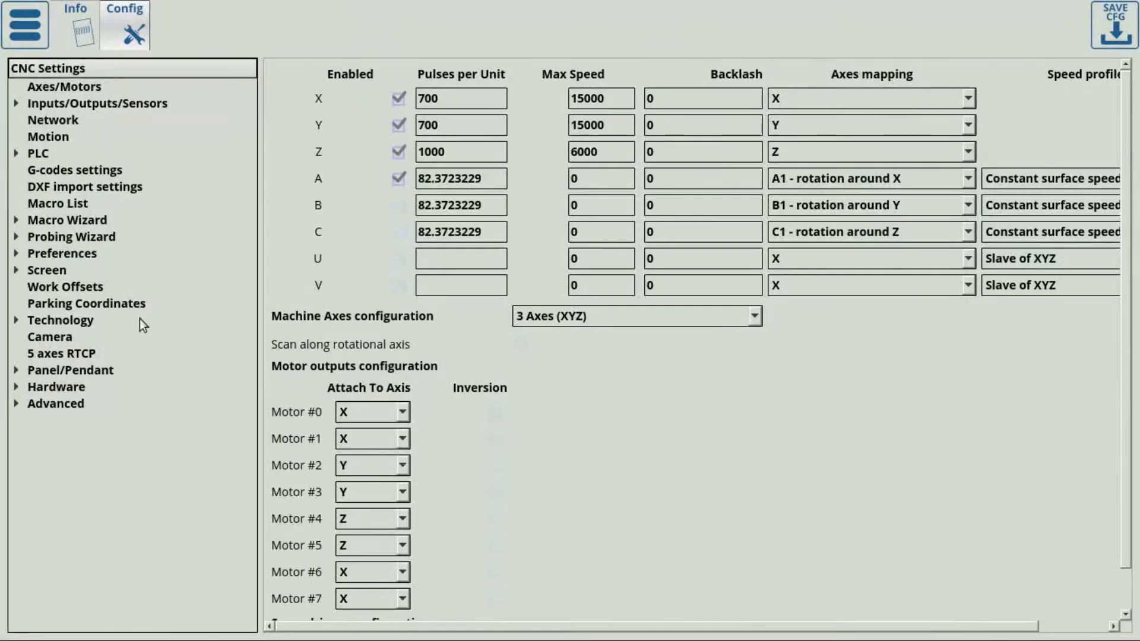
left_click(49, 153)
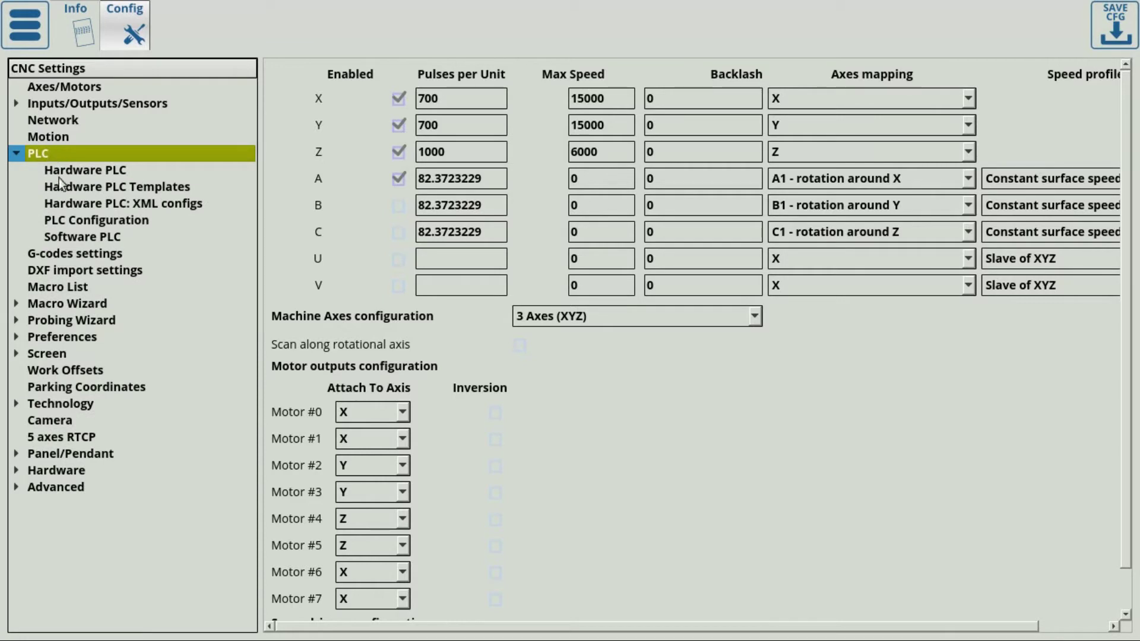
left_click(89, 238)
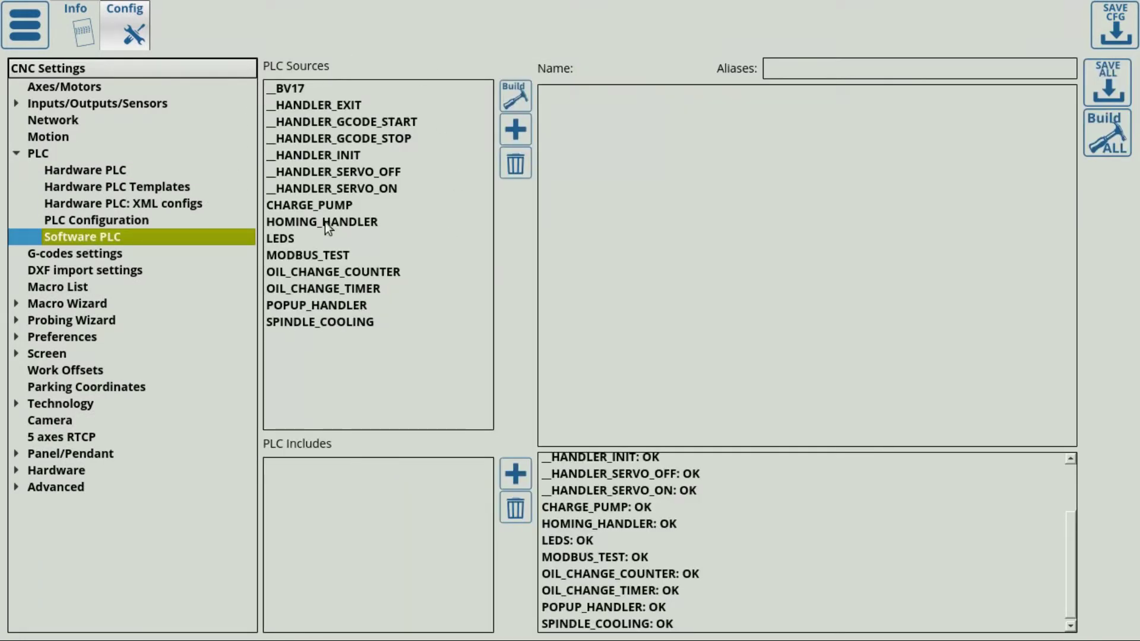
Review HOMING_HANDLER, OIL_CHANGE_TIMER, OIL_CHANGE_COUNTER and POPUP_HANDLER, then open __HANDLER_INIT.
left_click(355, 225)
scroll(727, 197, "down", 10)
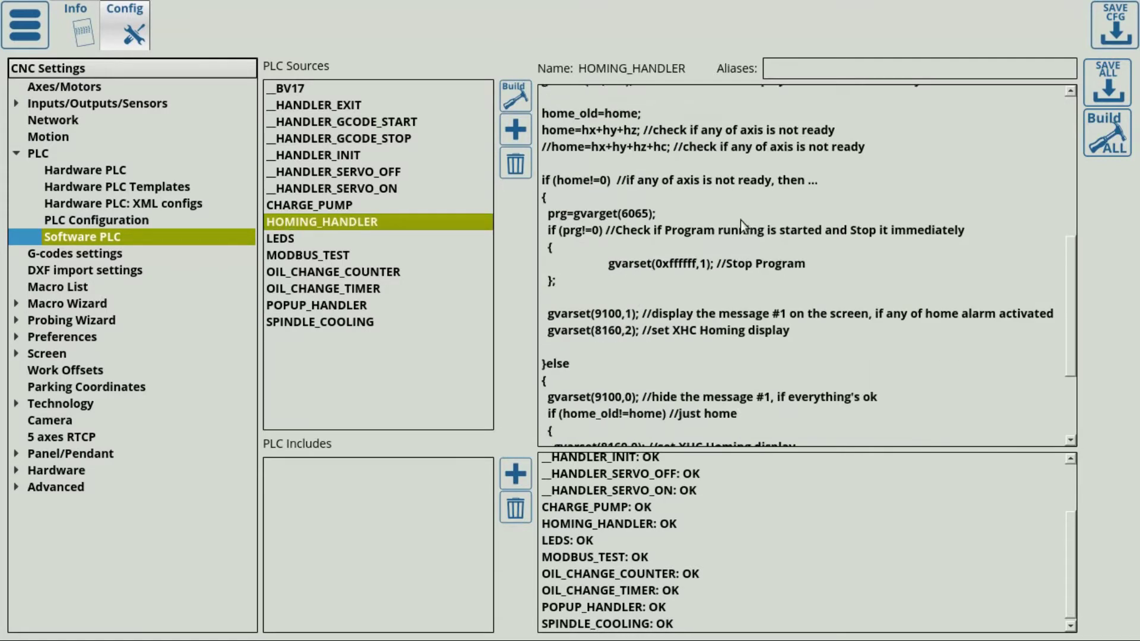
left_click(304, 287)
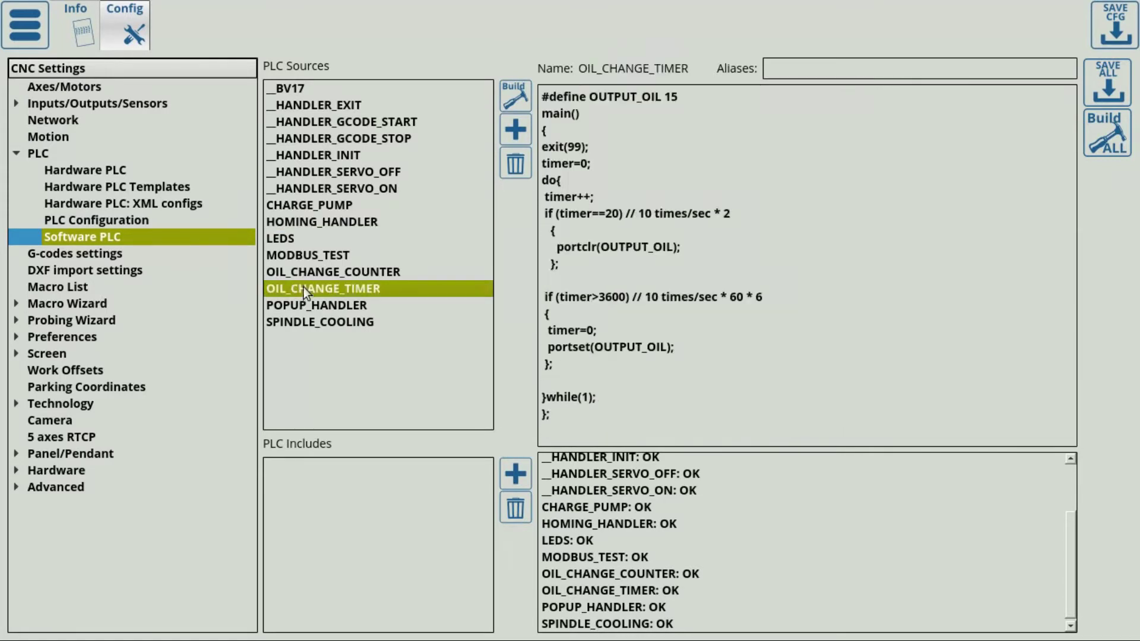
left_click(338, 273)
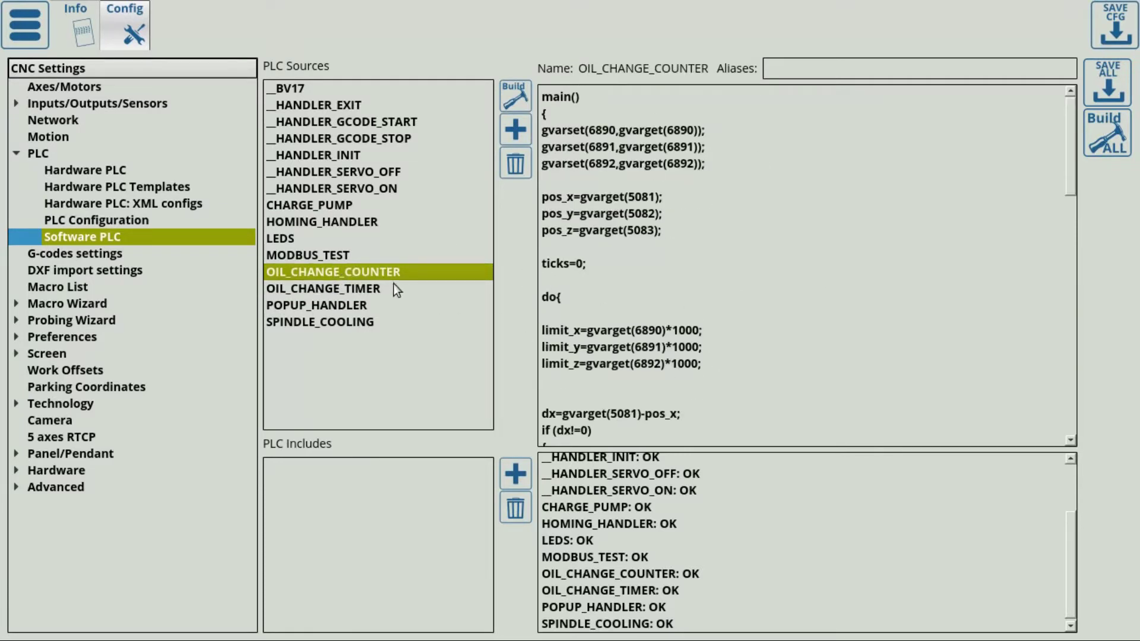
scroll(721, 322, "down", 10)
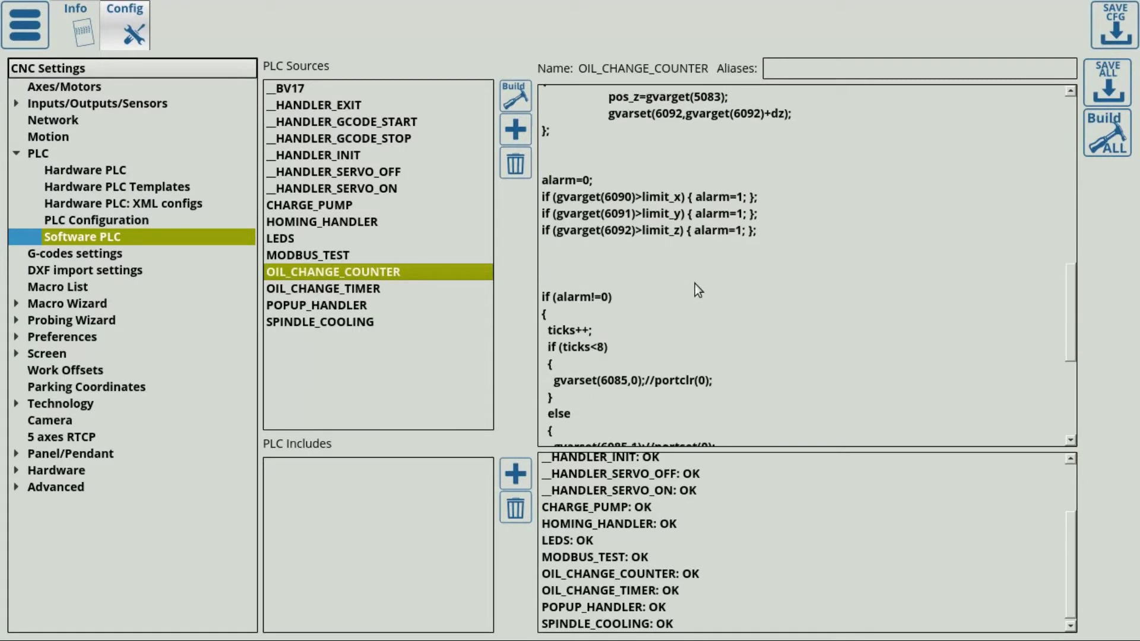
scroll(694, 286, "up", 5)
left_click(291, 305)
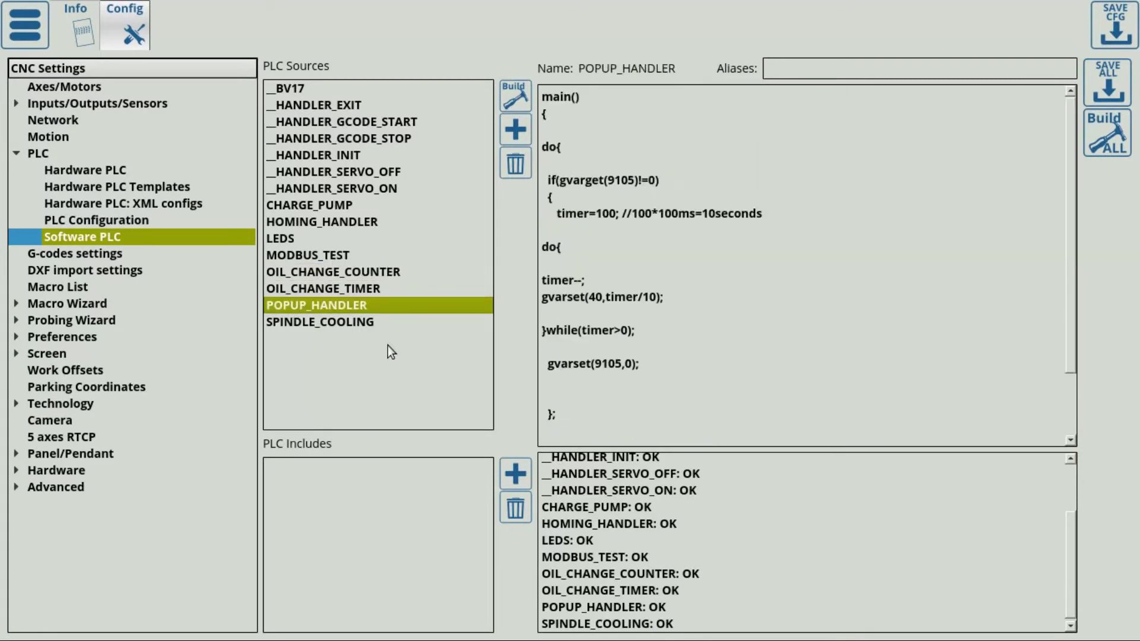
scroll(642, 343, "down", 3)
scroll(641, 343, "up", 3)
scroll(746, 287, "down", 3)
scroll(722, 298, "up", 3)
left_click(322, 157)
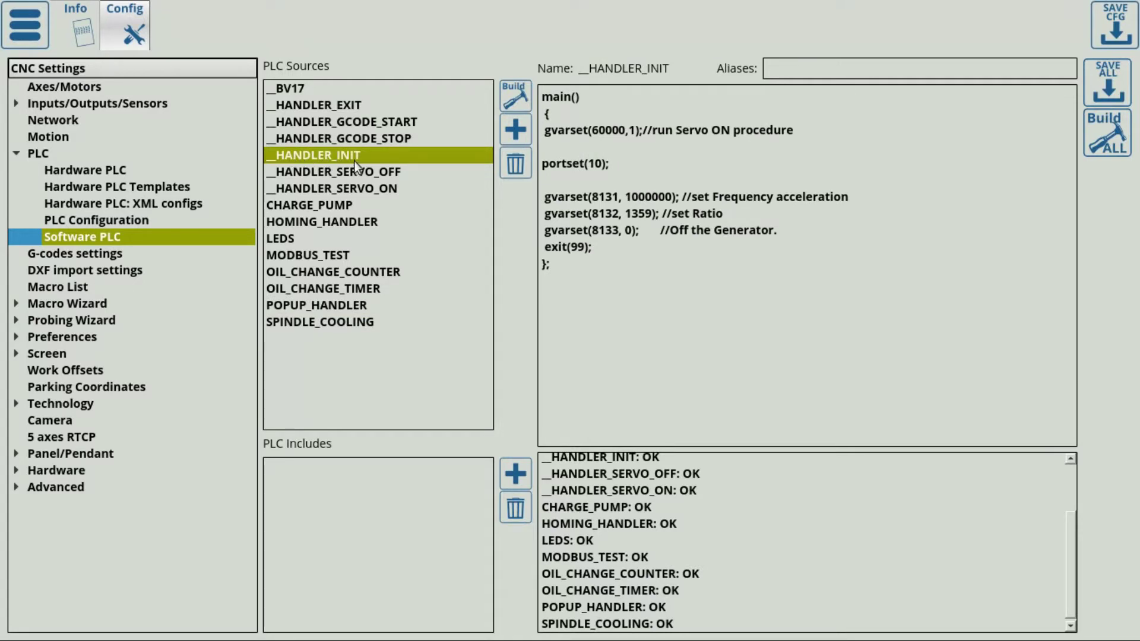
left_click(329, 108)
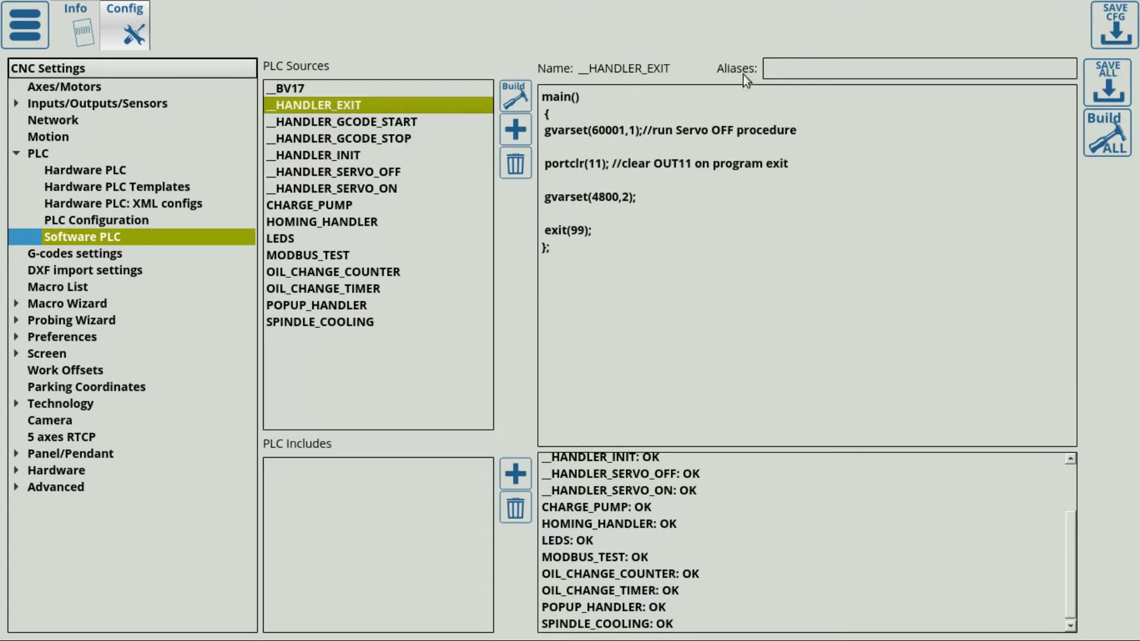
left_click(313, 158)
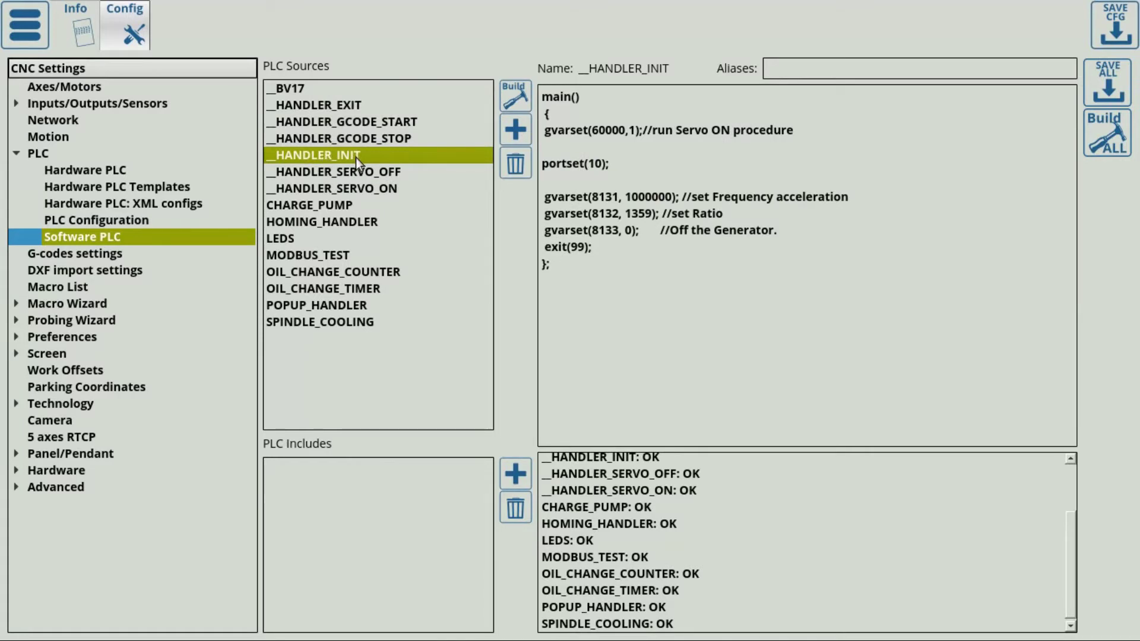
left_click(368, 108)
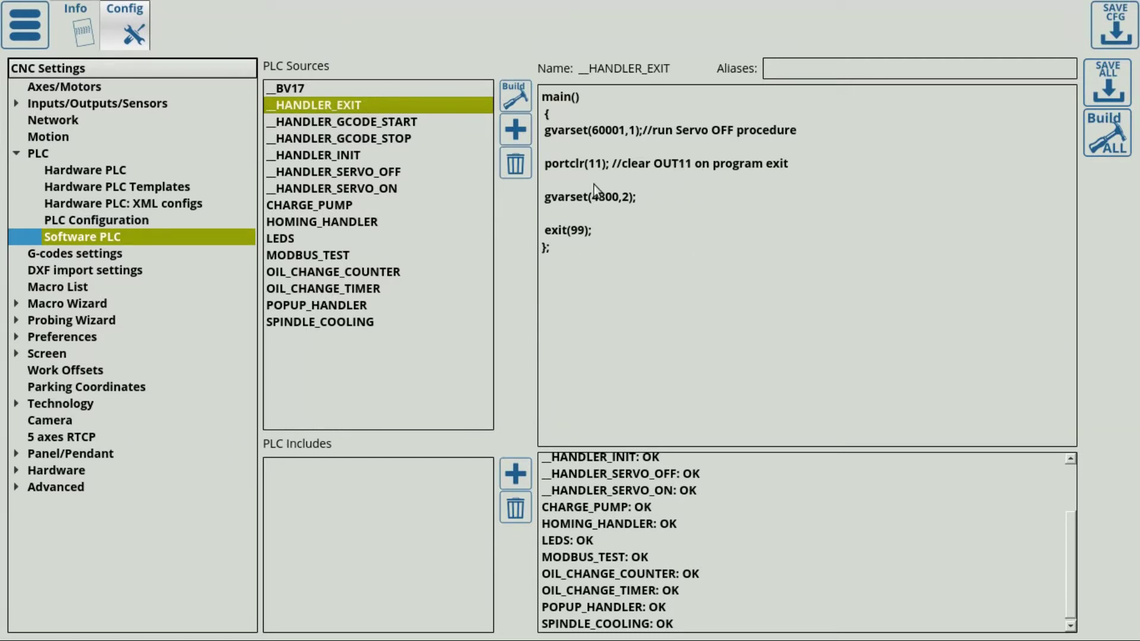
left_click(359, 156)
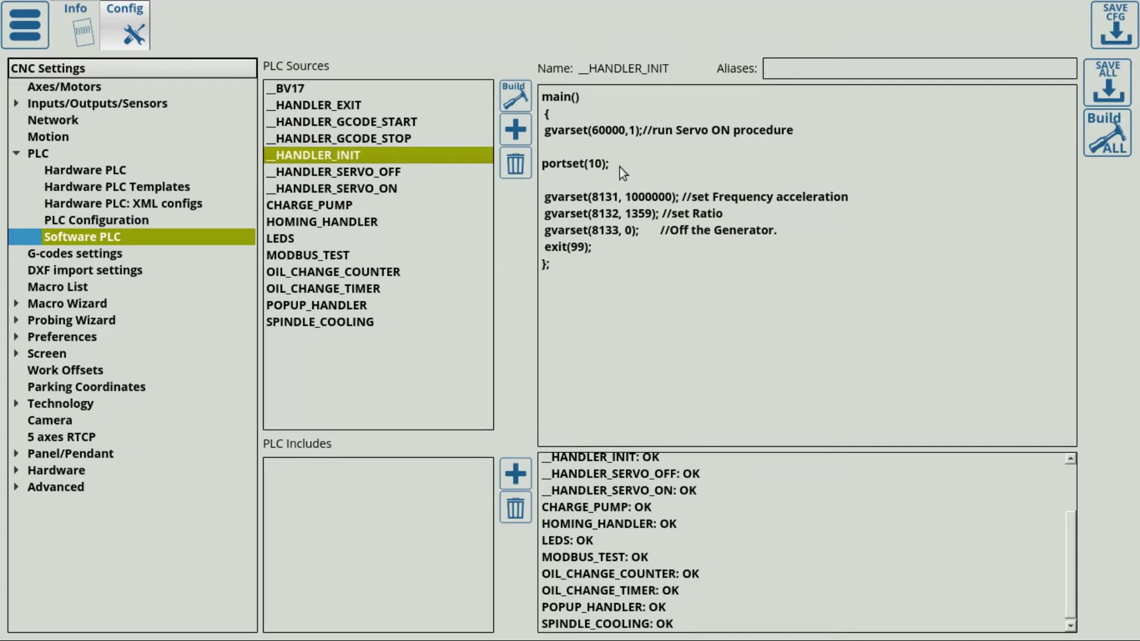
Add the comment '//sets the OUT10 ON' after the portset(10); line.
left_click_drag(625, 167, 533, 168)
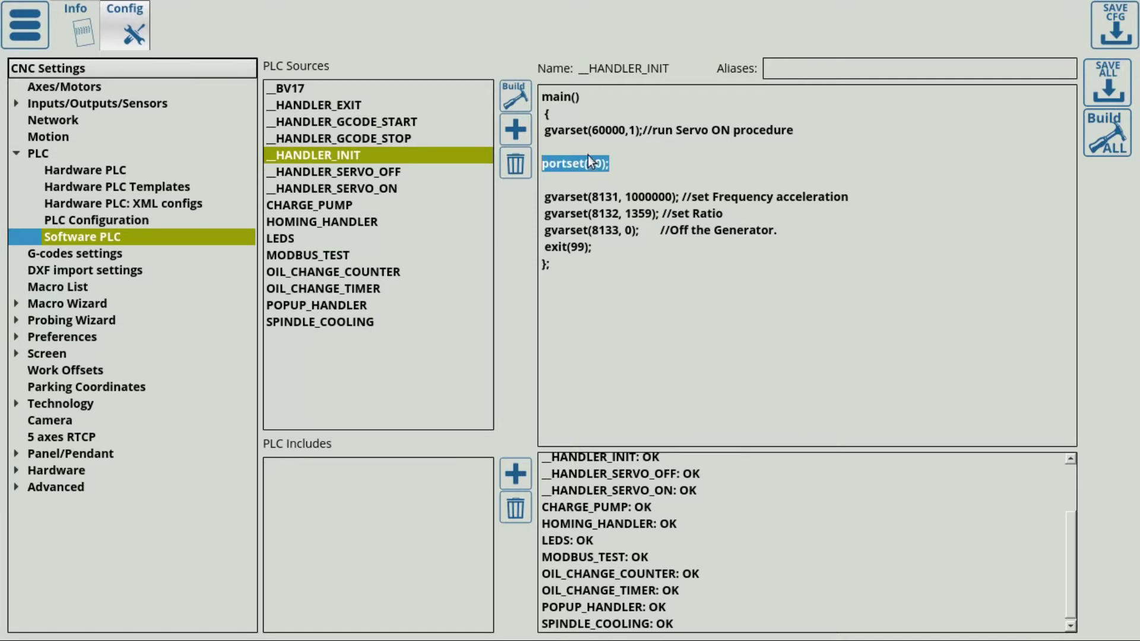
left_click(637, 168)
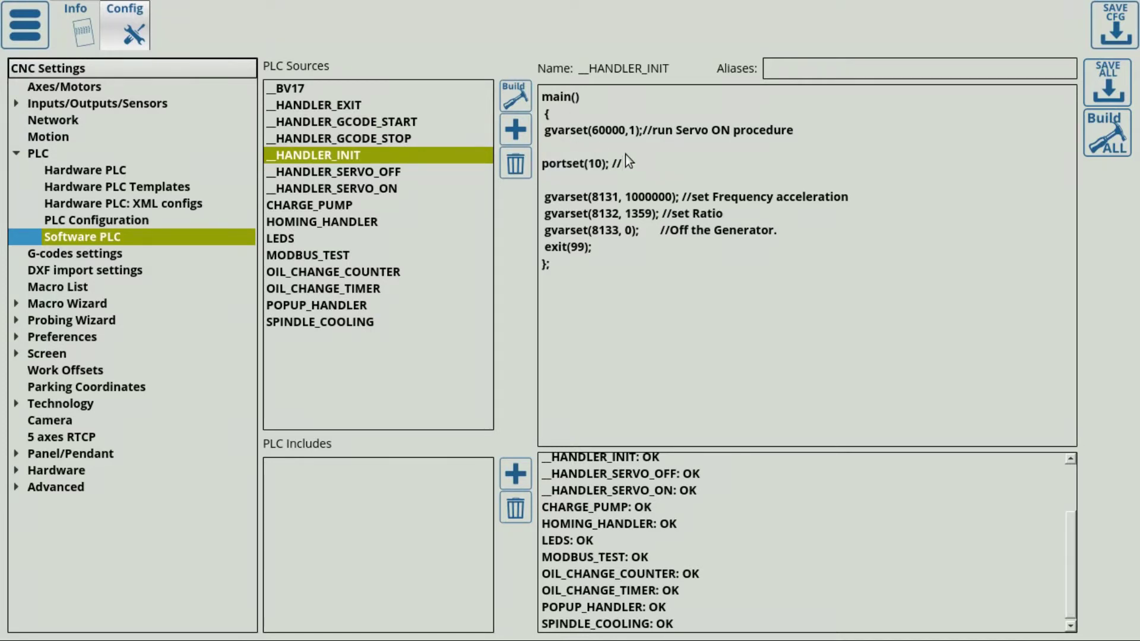
type("//sets the OUT10 ON")
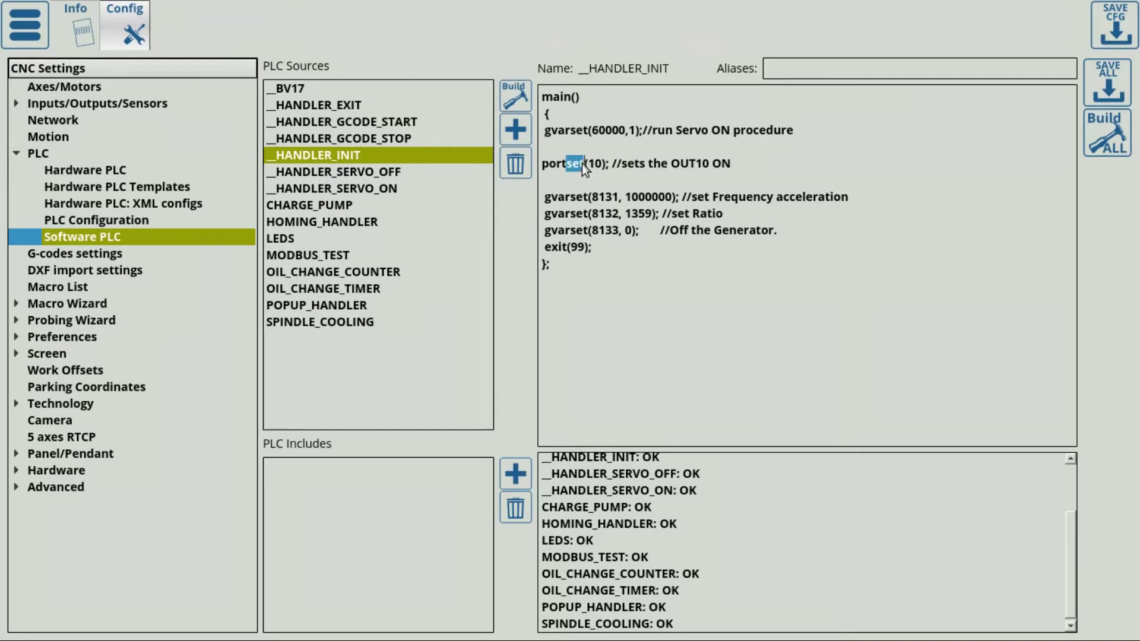
Change portset(10) to portset(12), update the comment to OUT12, and Build ALL.
left_click(604, 173)
left_click_drag(542, 166, 703, 167)
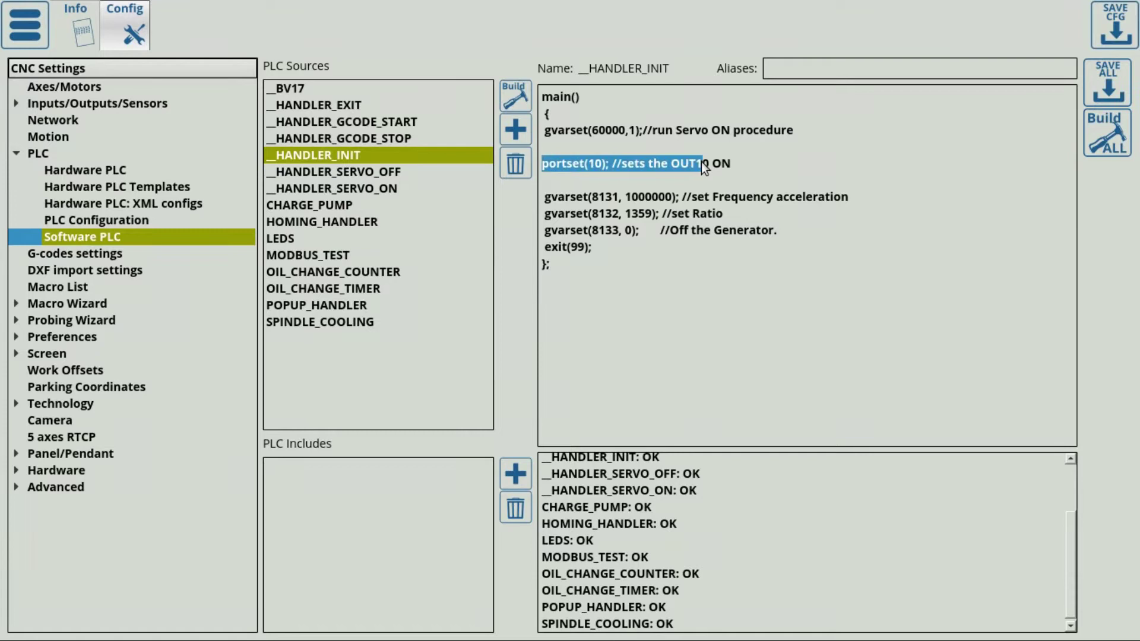
left_click(593, 165)
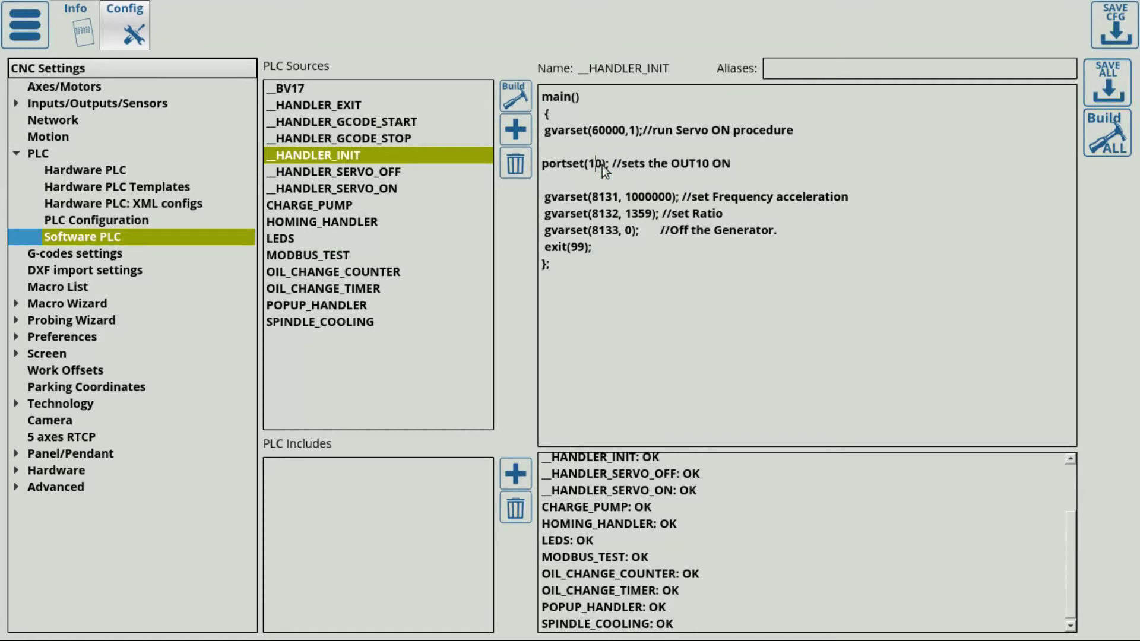
key("BackSpace")
key("BackSpace")
type("12")
left_click(708, 165)
left_click(1110, 138)
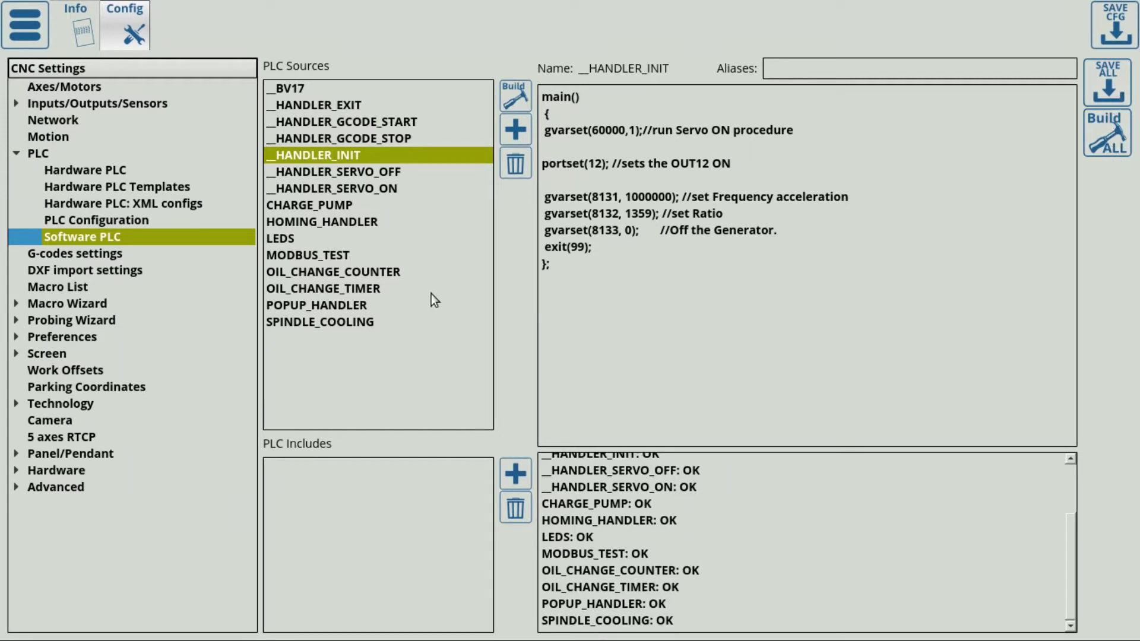
In __HANDLER_EXIT, delete the portclr(11) line and the leftover empty lines.
left_click(313, 109)
left_click(545, 164)
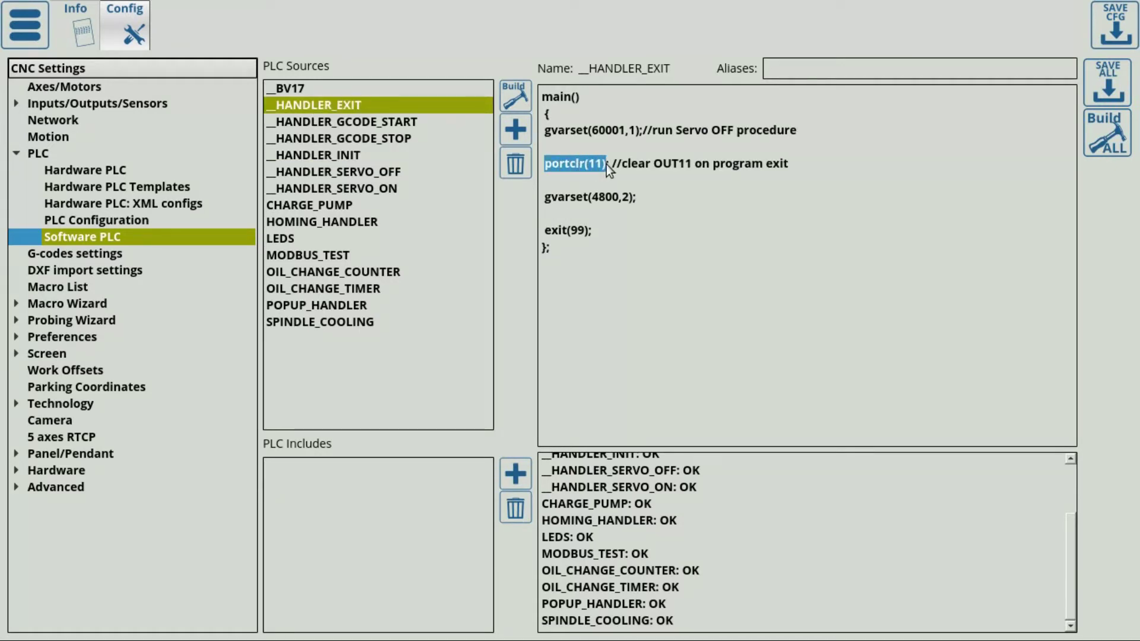
left_click(568, 168)
left_click_drag(813, 158, 471, 166)
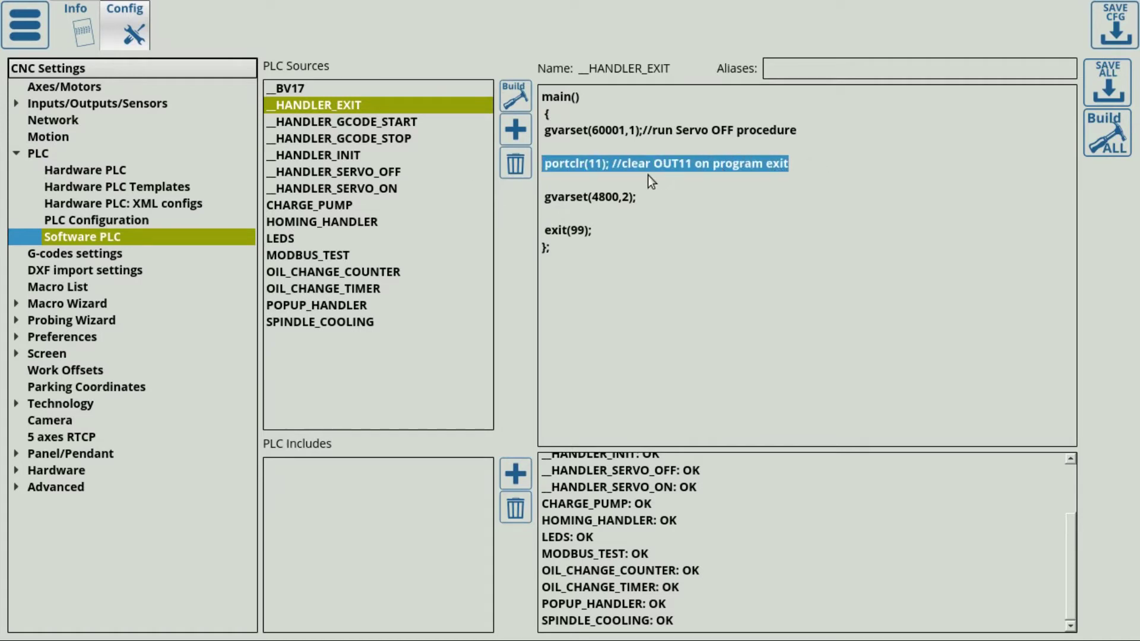
key("Delete")
key("BackSpace")
key("BackSpace")
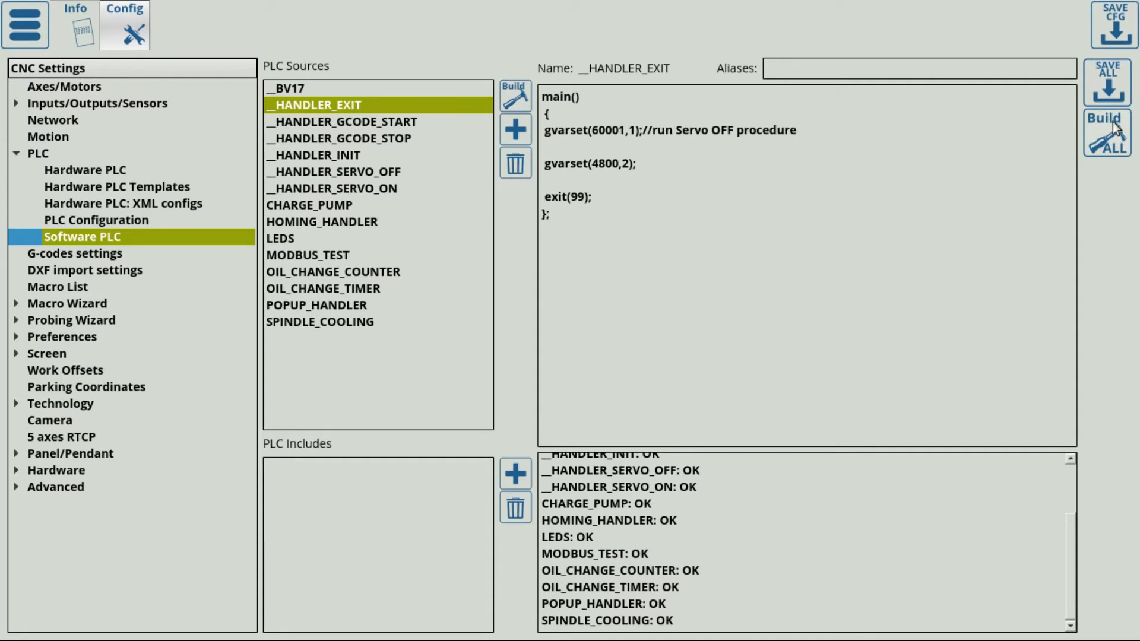
Leave Config for the main screen and reopen the diagnostics page from the main menu.
left_click(12, 25)
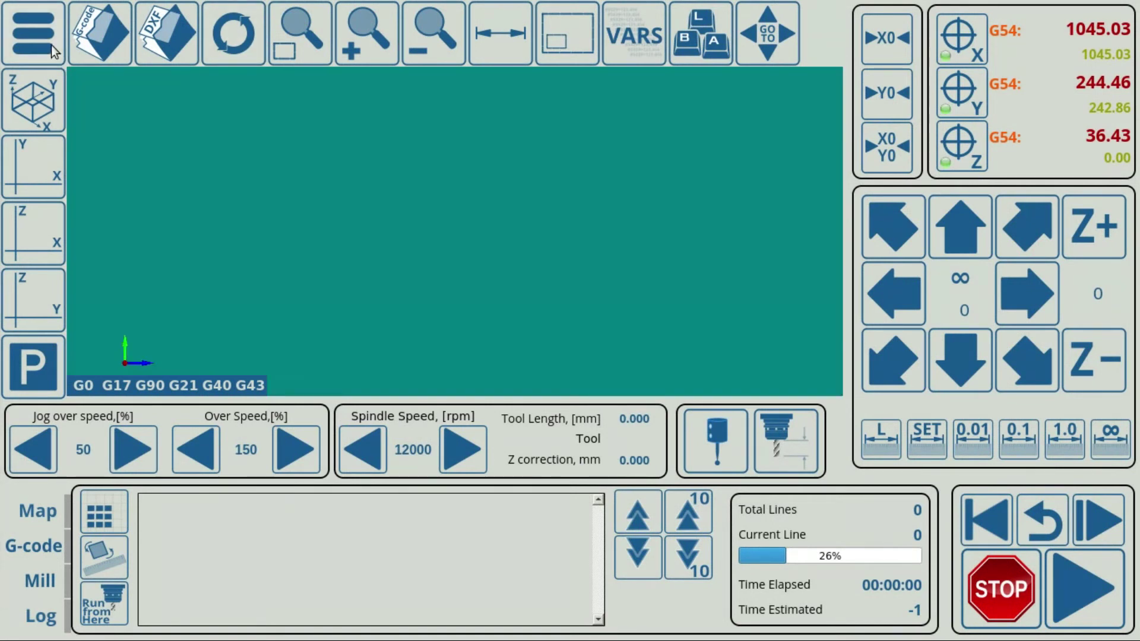
left_click(49, 43)
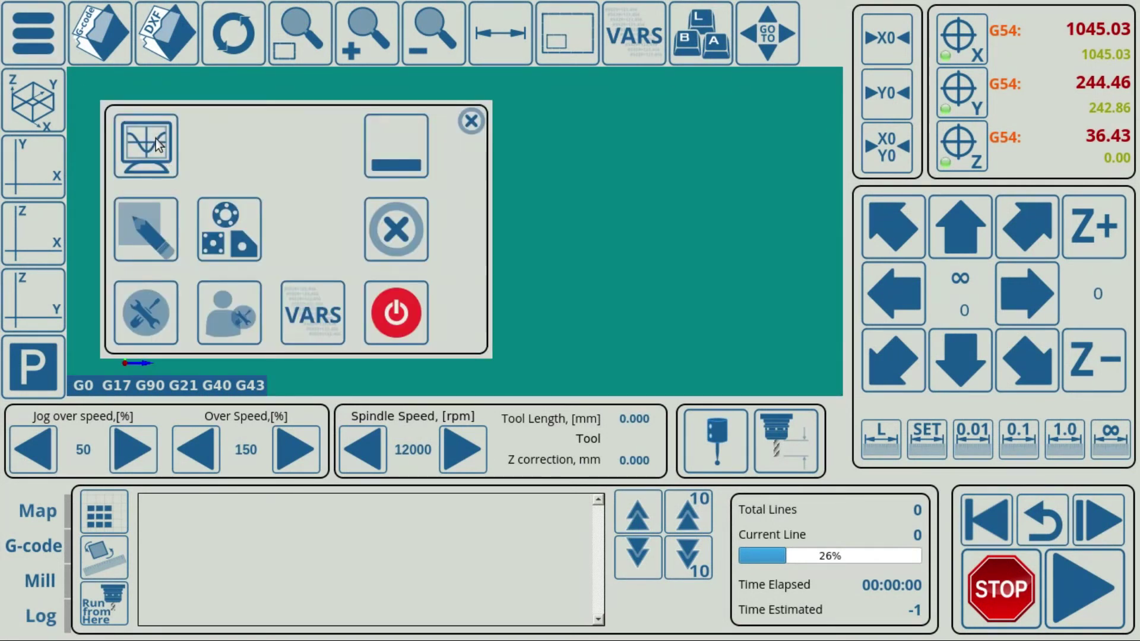
left_click(232, 252)
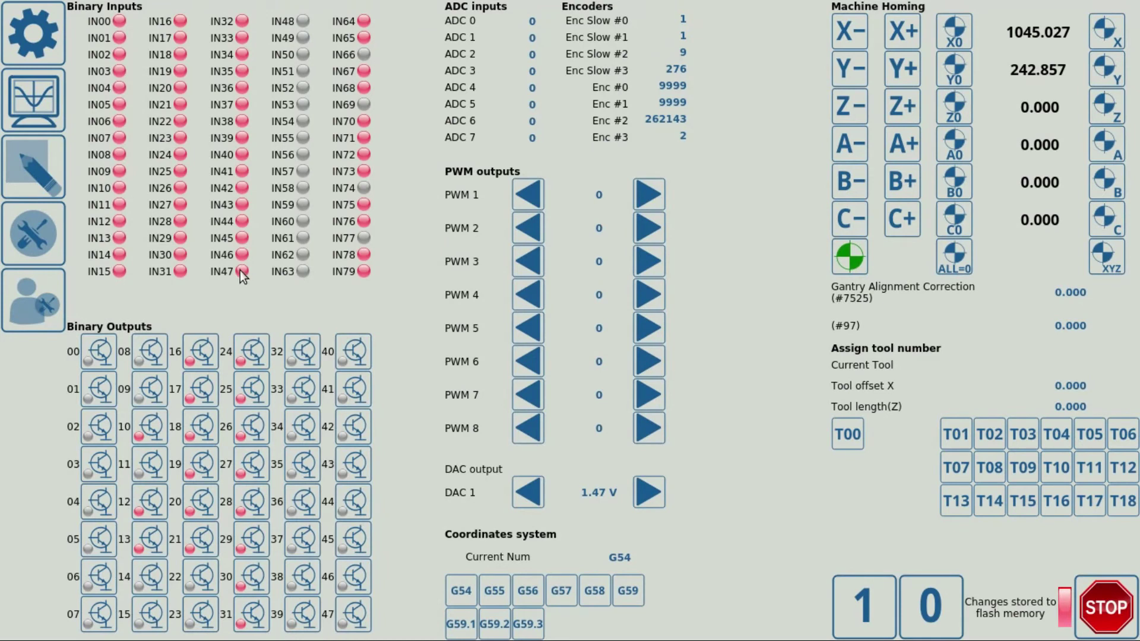
Toggle binary output 10 on and off, then switch binary output 12 off.
left_click(146, 434)
left_click(154, 435)
left_click(159, 506)
Open the PLC > Software PLC configuration page from the main menu.
left_click(64, 57)
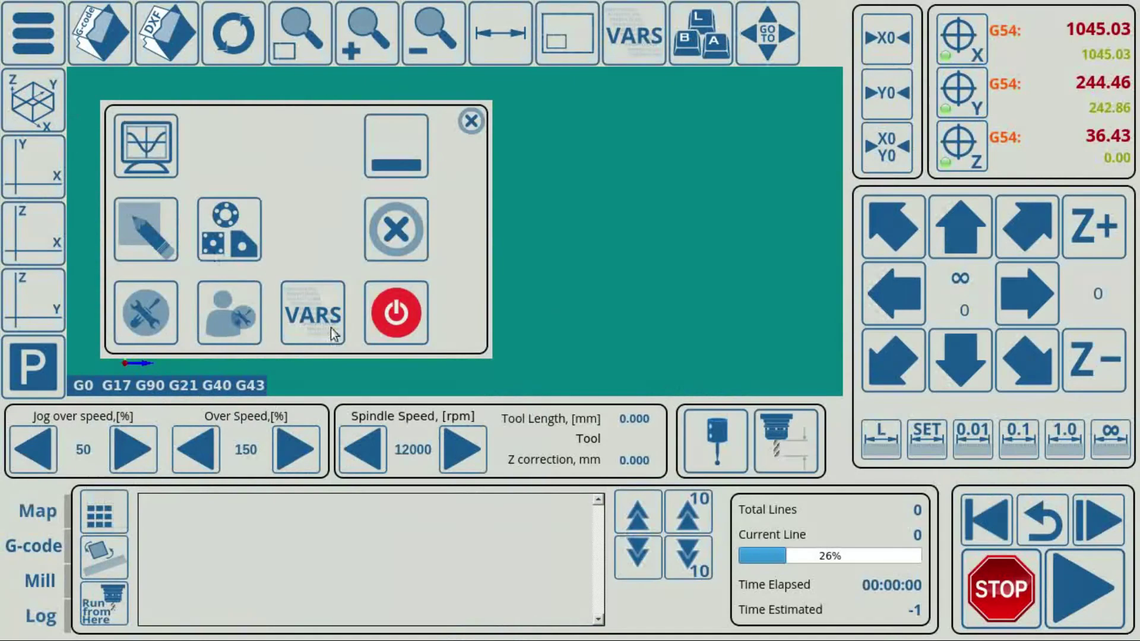
left_click(121, 297)
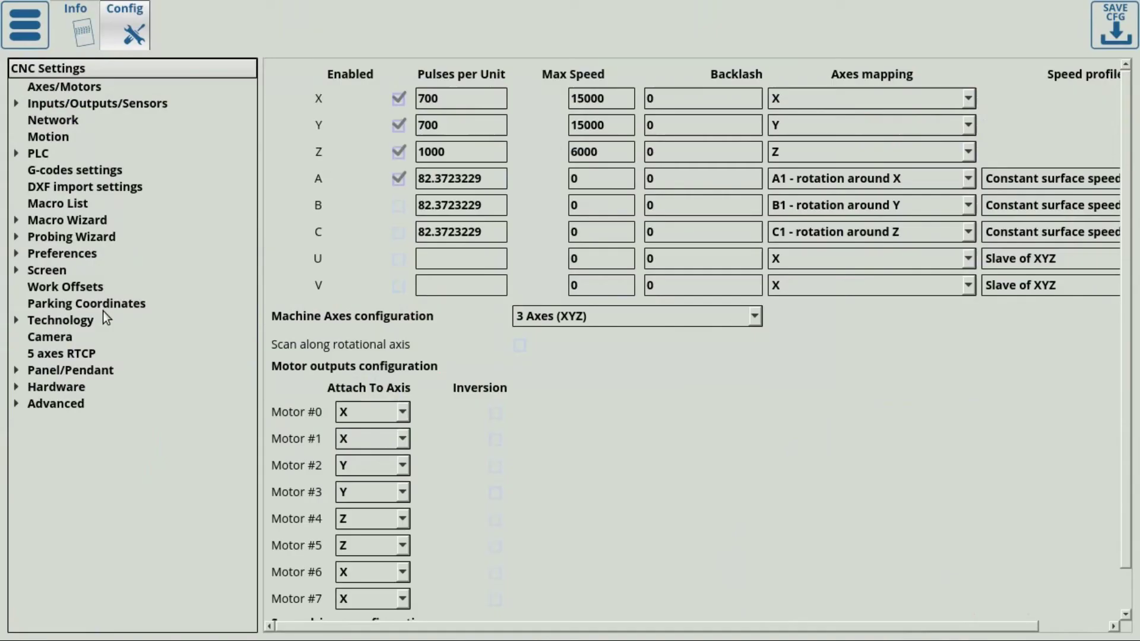
left_click(60, 152)
left_click(70, 235)
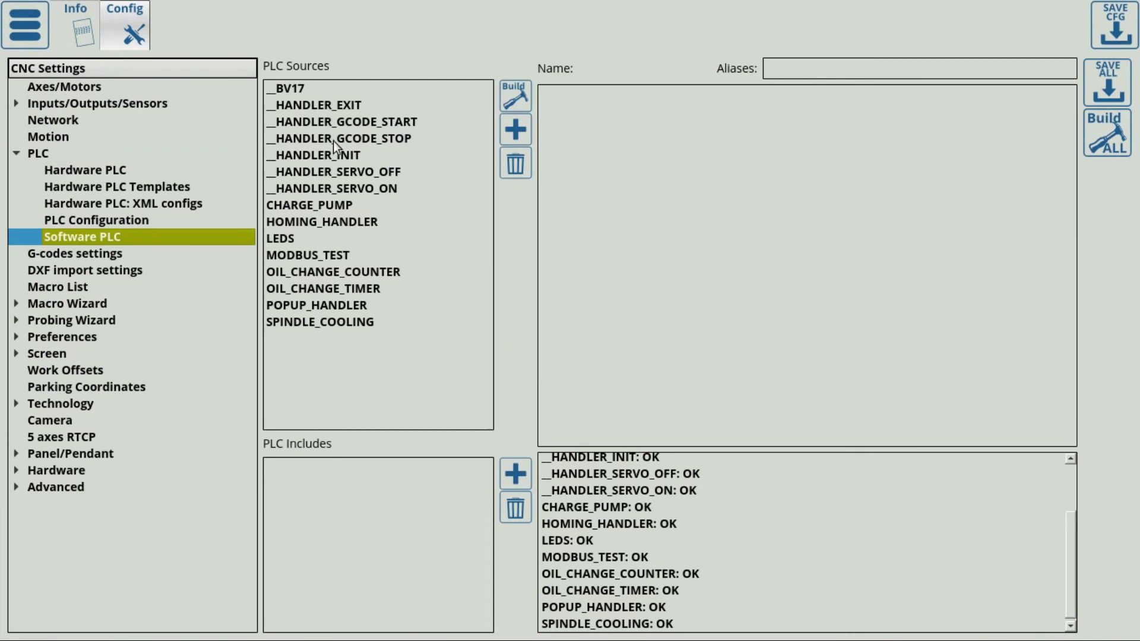
Check the portset(12) line in __HANDLER_INIT, then view __HANDLER_EXIT.
left_click(362, 157)
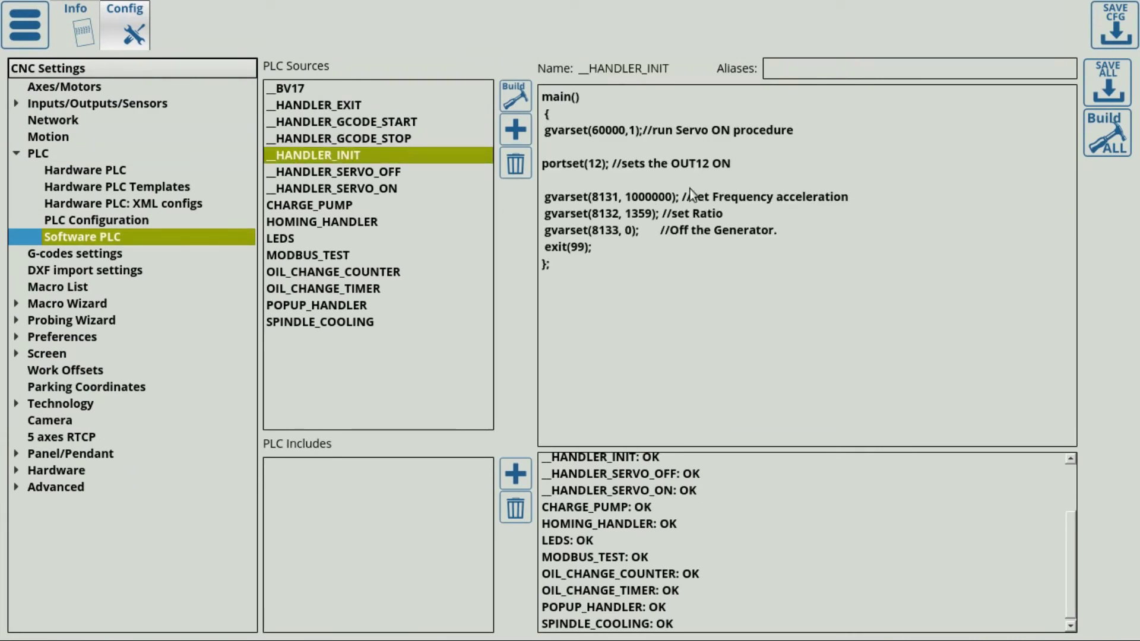
left_click_drag(742, 162, 547, 158)
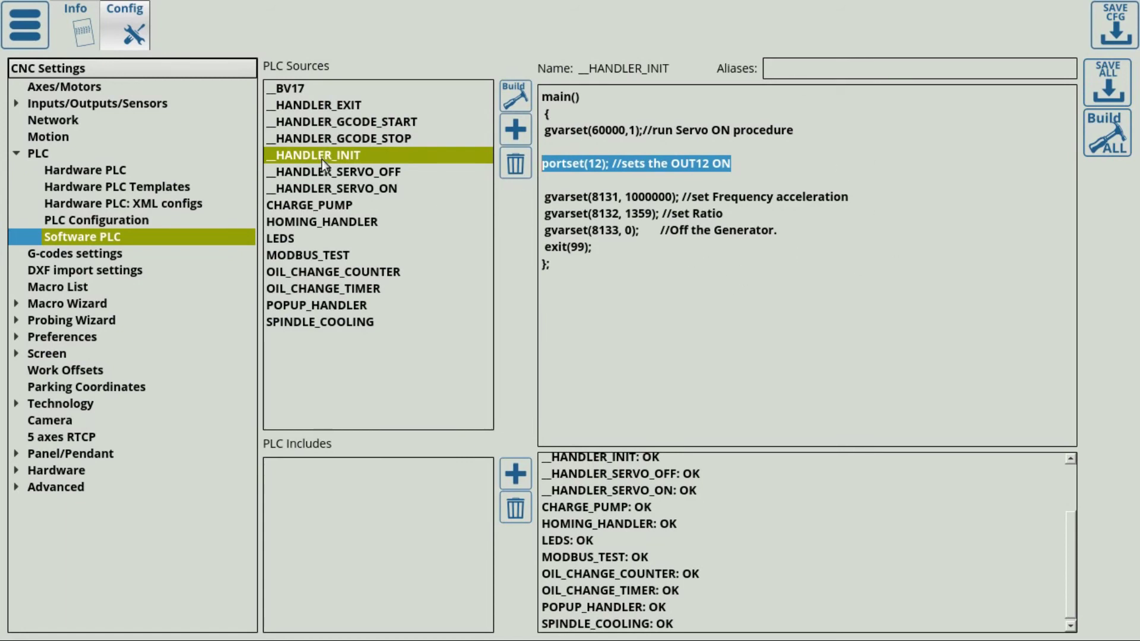
left_click(325, 107)
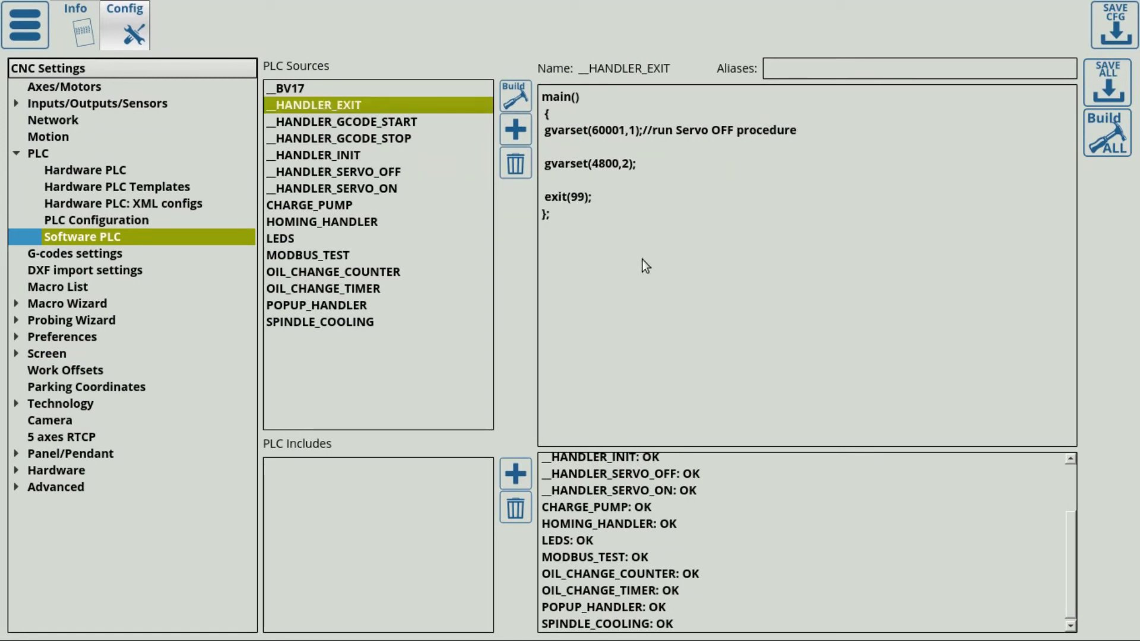